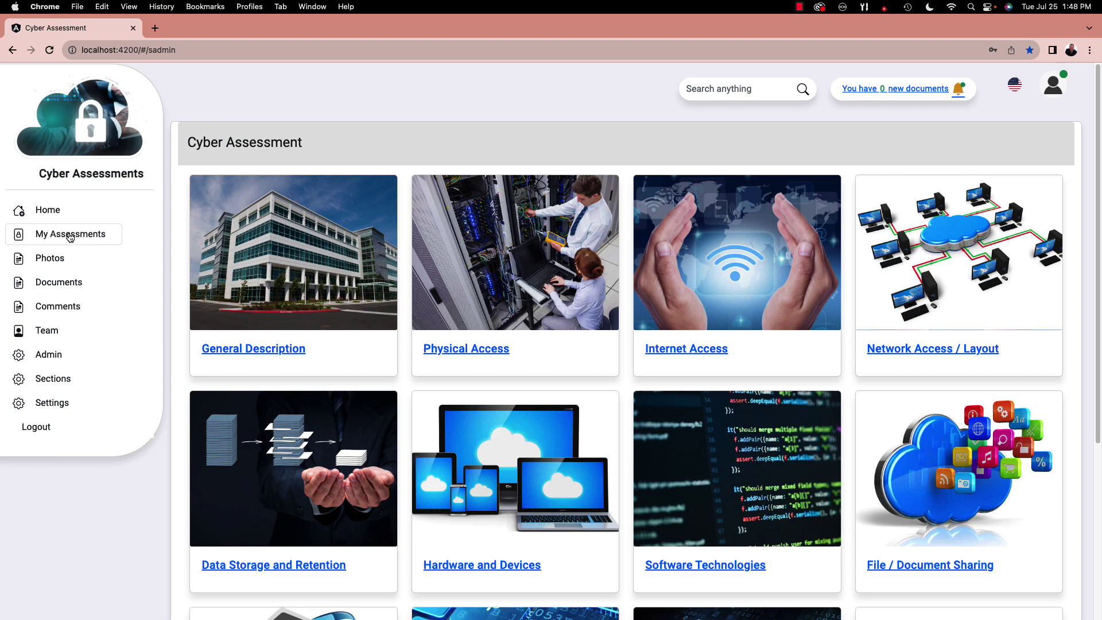
- Open the Schaumburg Corporate Center #114E assessment survey from My Assessments
{"action": "left_click", "coordinate": [70, 235]}
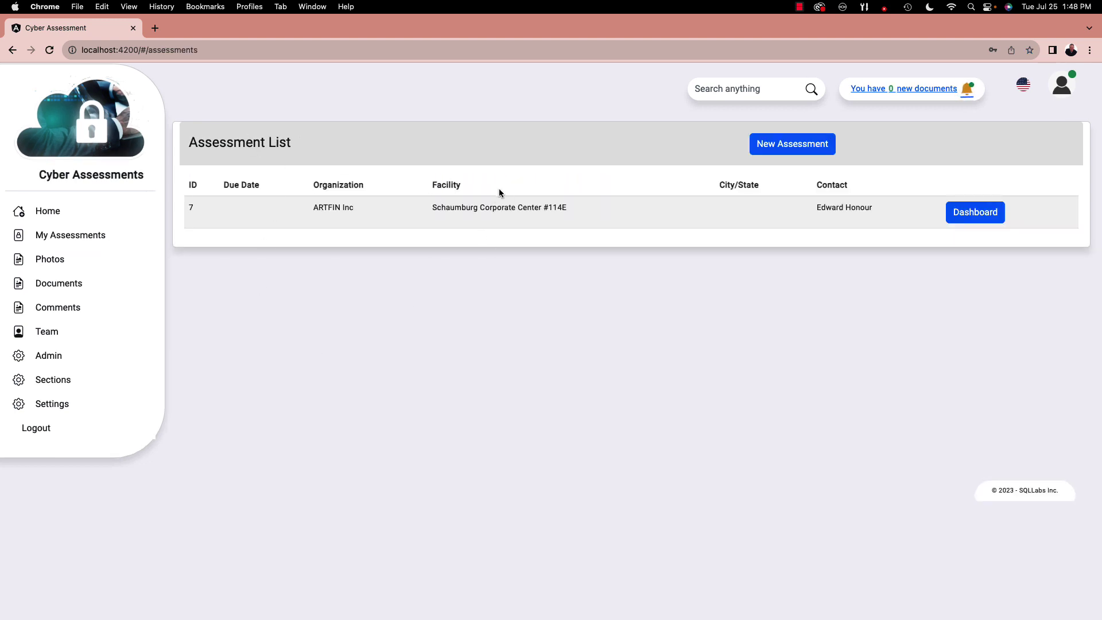
{"action": "left_click", "coordinate": [958, 214]}
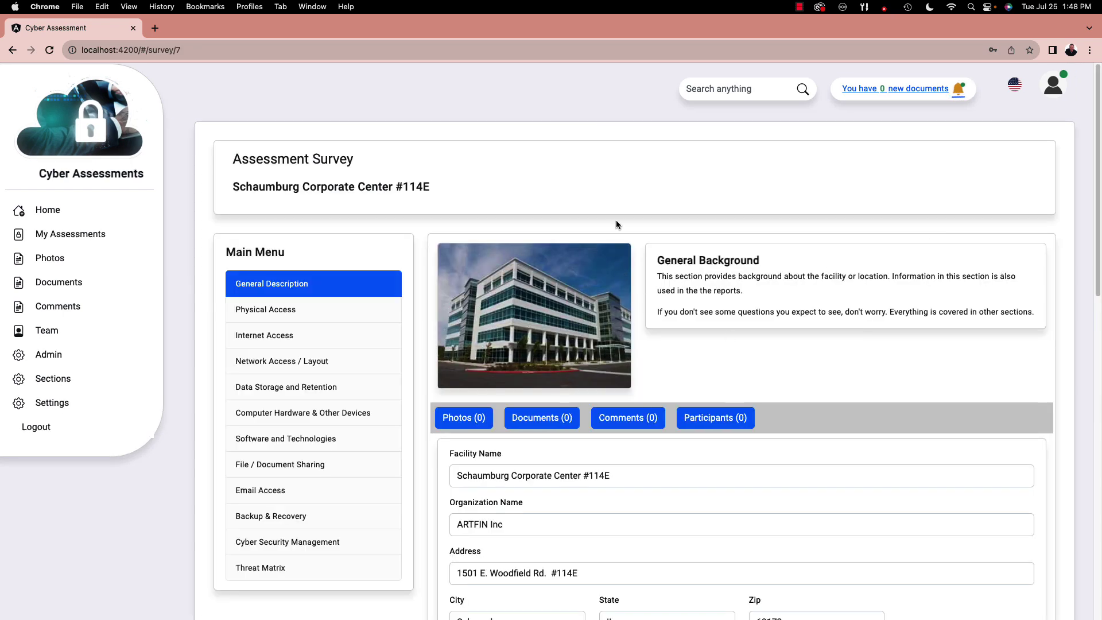
{"action": "scroll", "coordinate": [589, 199], "scroll_direction": "down", "scroll_amount": 5}
{"action": "scroll", "coordinate": [589, 199], "scroll_direction": "down", "scroll_amount": 1}
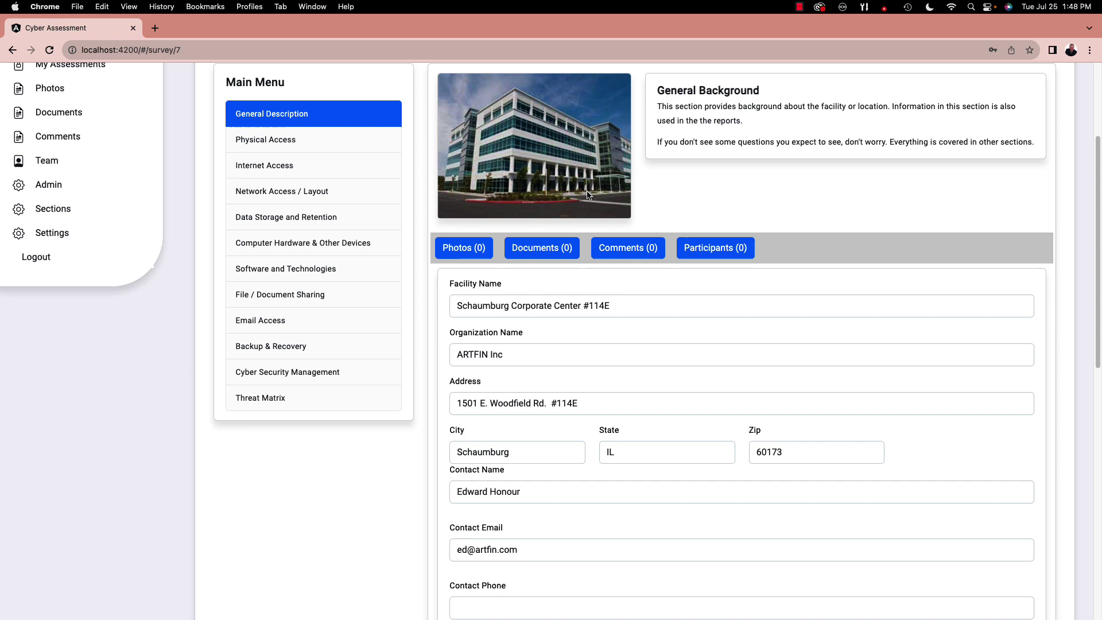
{"action": "scroll", "coordinate": [586, 182], "scroll_direction": "up", "scroll_amount": 3}
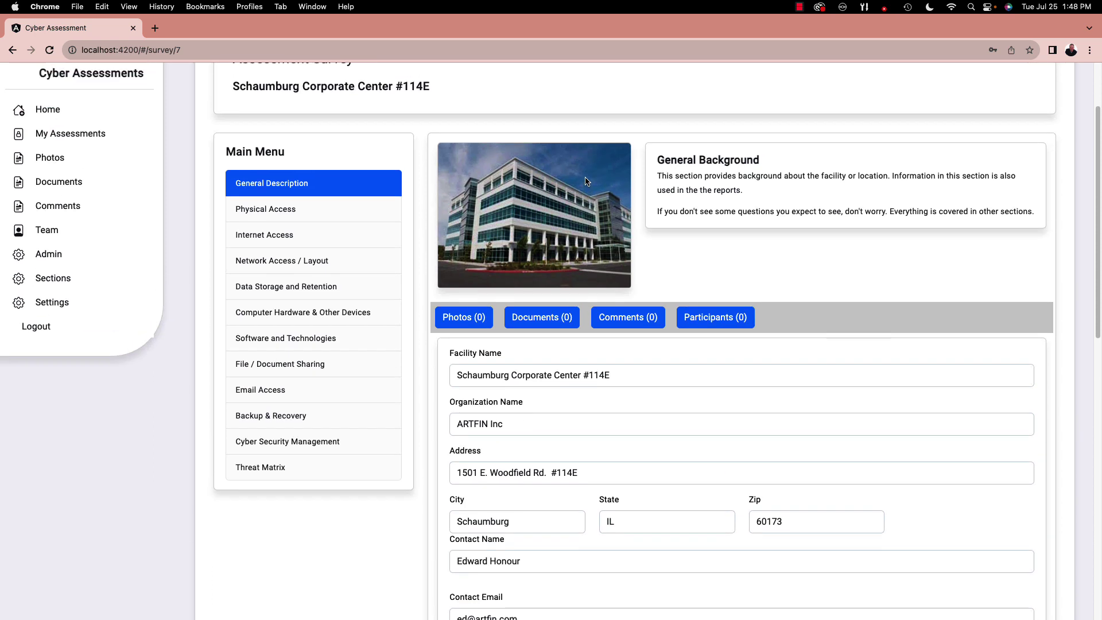
{"action": "scroll", "coordinate": [546, 287], "scroll_direction": "up", "scroll_amount": 3}
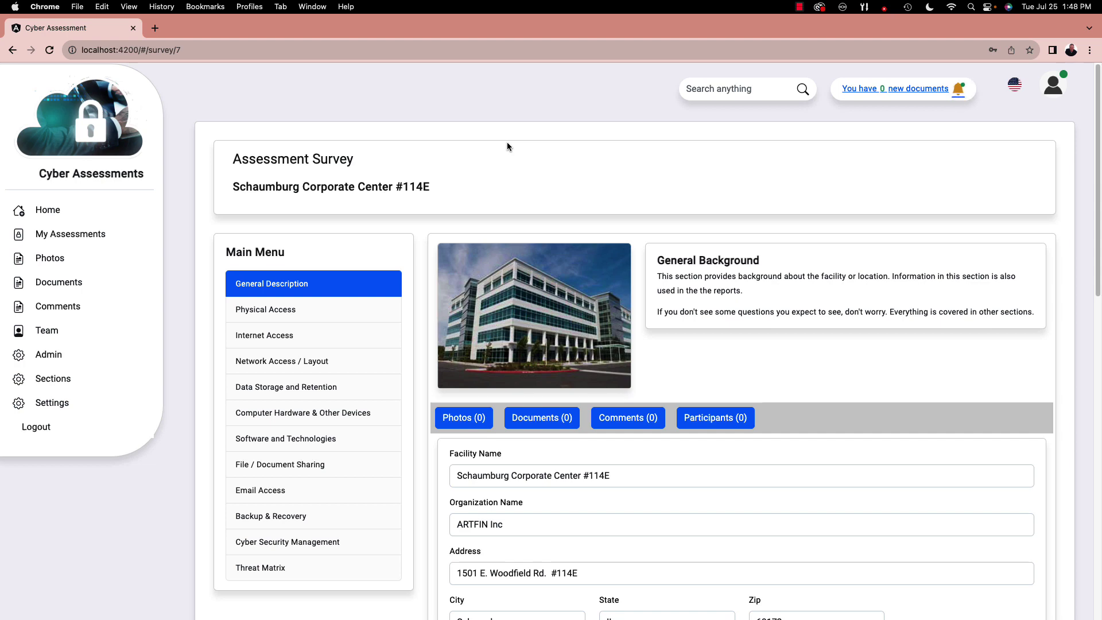
- Review the General Description form, selecting the Business Description and Reason for Assessment fields
{"action": "scroll", "coordinate": [507, 142], "scroll_direction": "down", "scroll_amount": 9}
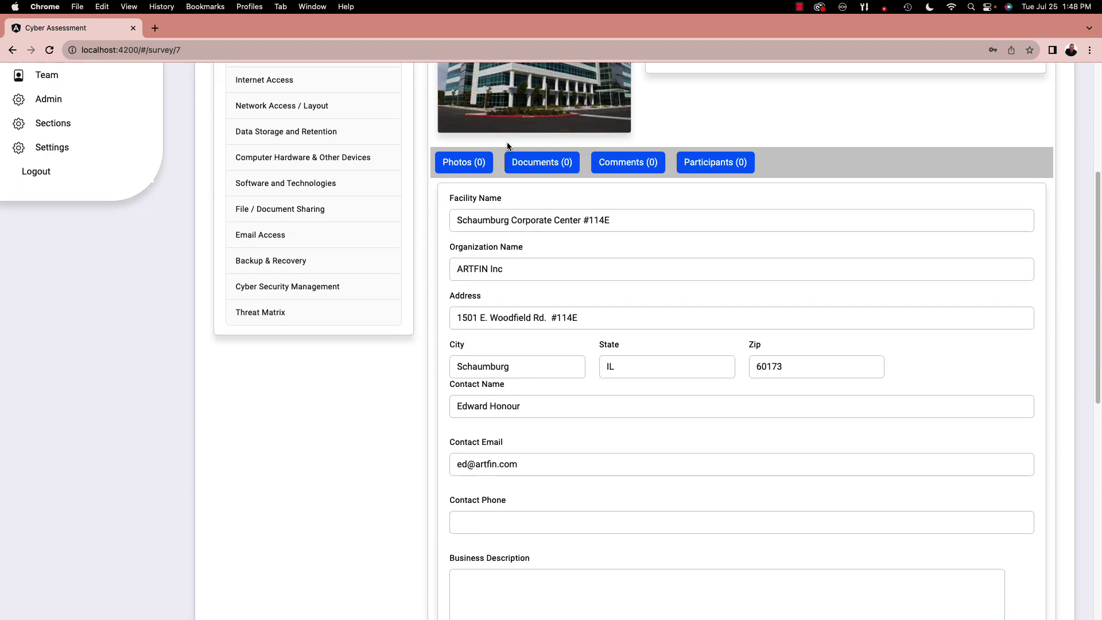
{"action": "scroll", "coordinate": [507, 143], "scroll_direction": "up", "scroll_amount": 10}
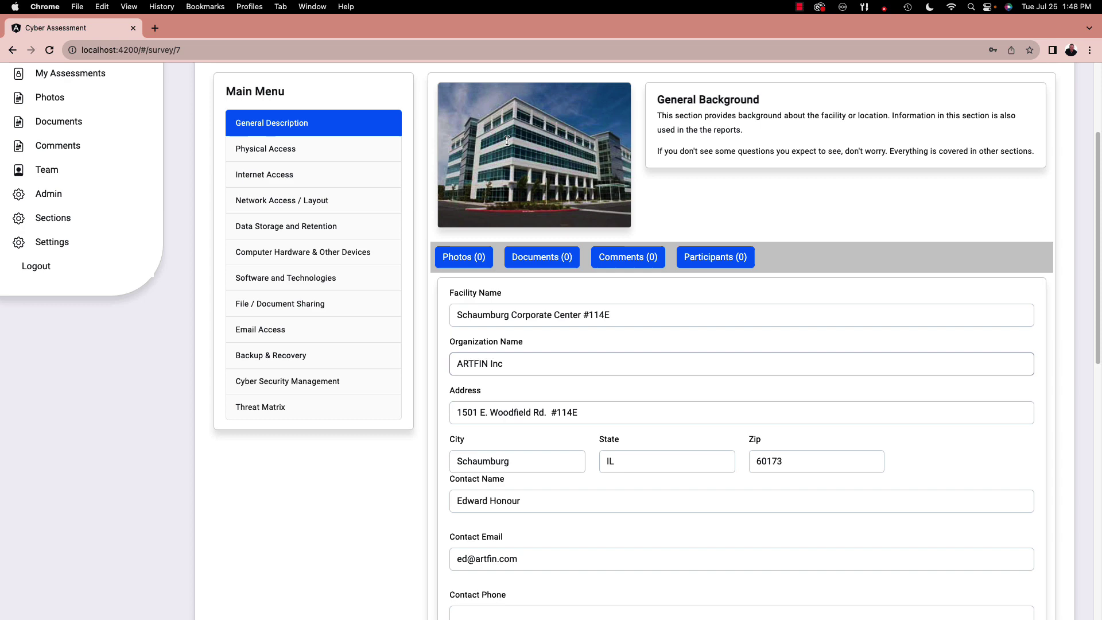
{"action": "scroll", "coordinate": [506, 144], "scroll_direction": "down", "scroll_amount": 10}
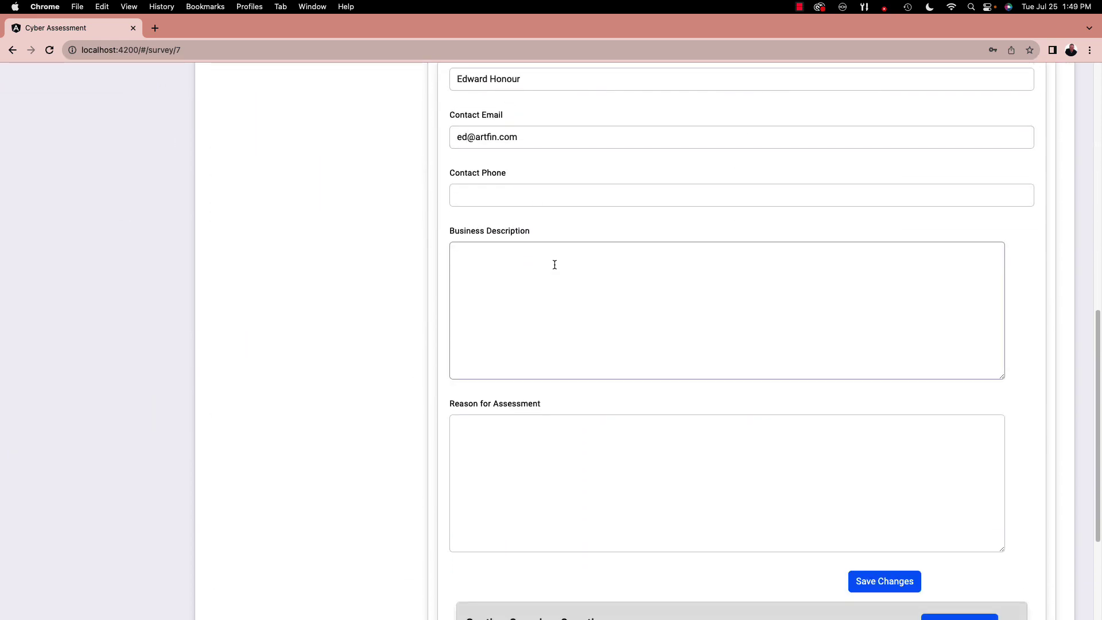
{"action": "left_click", "coordinate": [532, 257]}
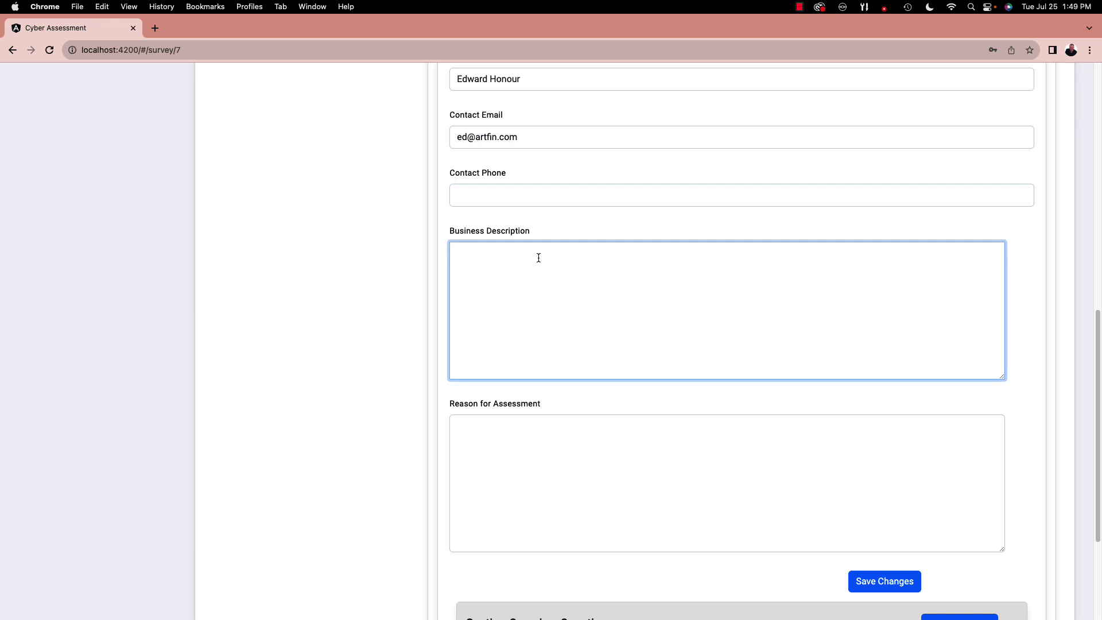
{"action": "left_click", "coordinate": [515, 426]}
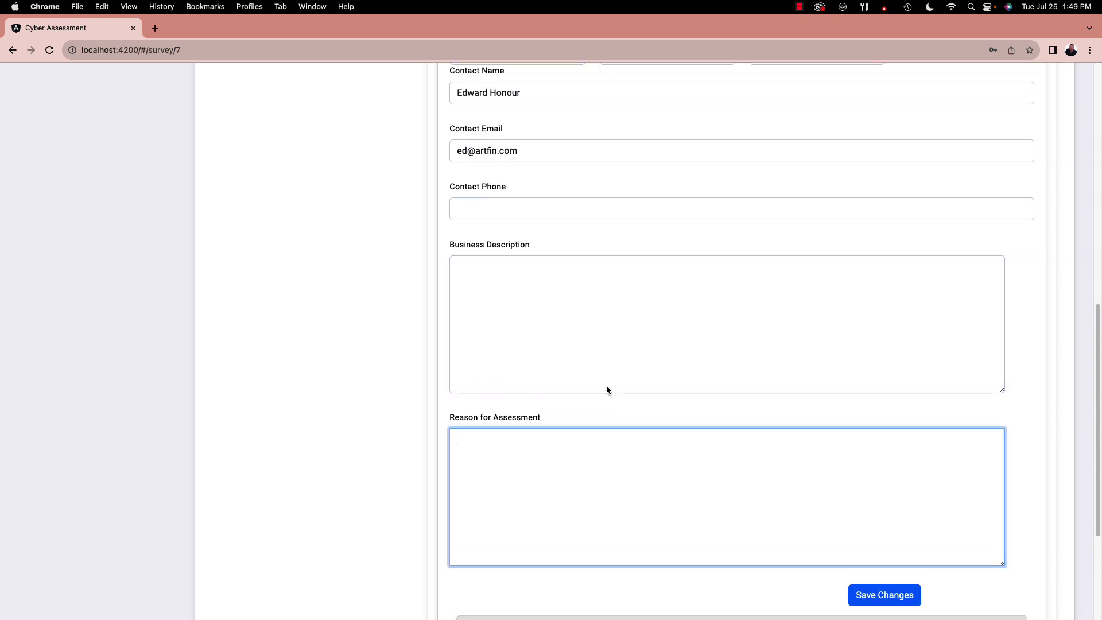
{"action": "scroll", "coordinate": [607, 389], "scroll_direction": "up", "scroll_amount": 10}
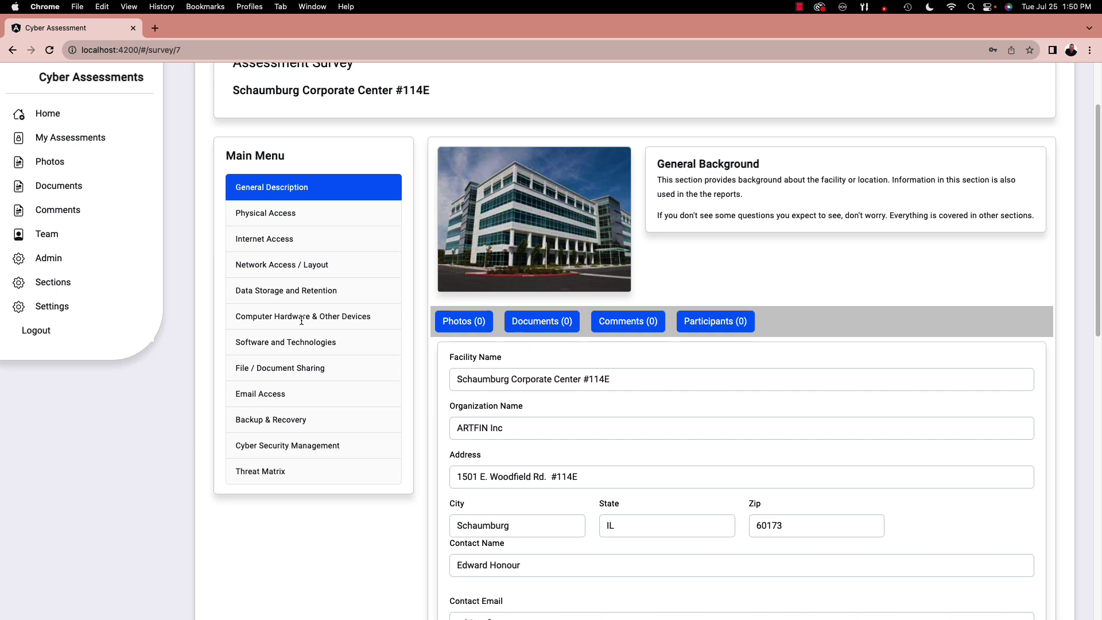
- Scroll the General Description to view the ARTFIN Inc organization and contact details
{"action": "scroll", "coordinate": [301, 320], "scroll_direction": "down", "scroll_amount": 1}
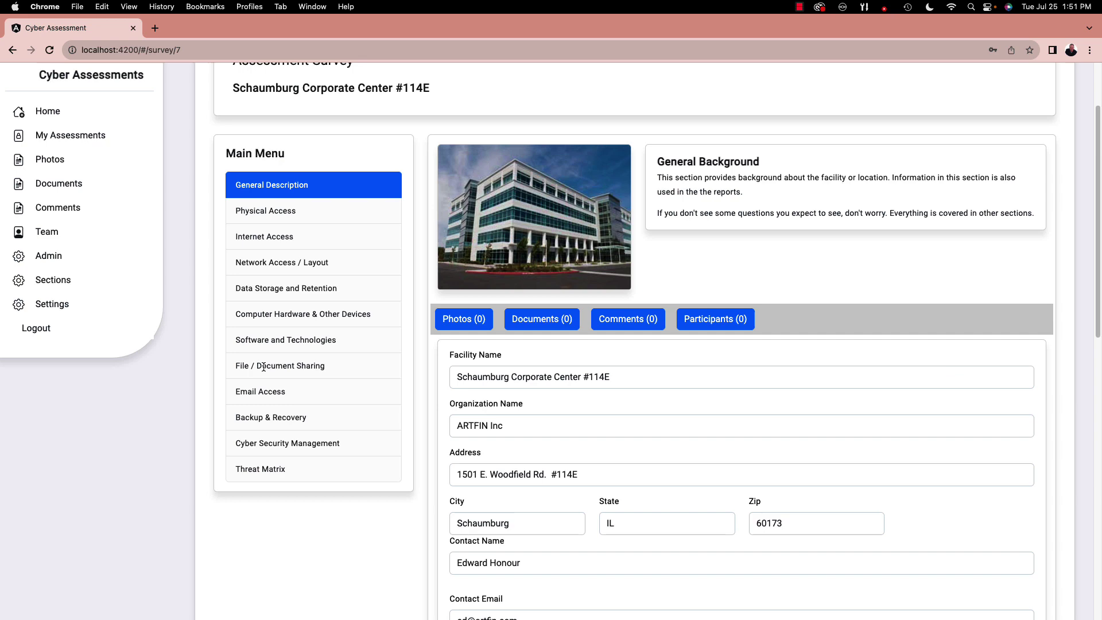
{"action": "left_click", "coordinate": [292, 368]}
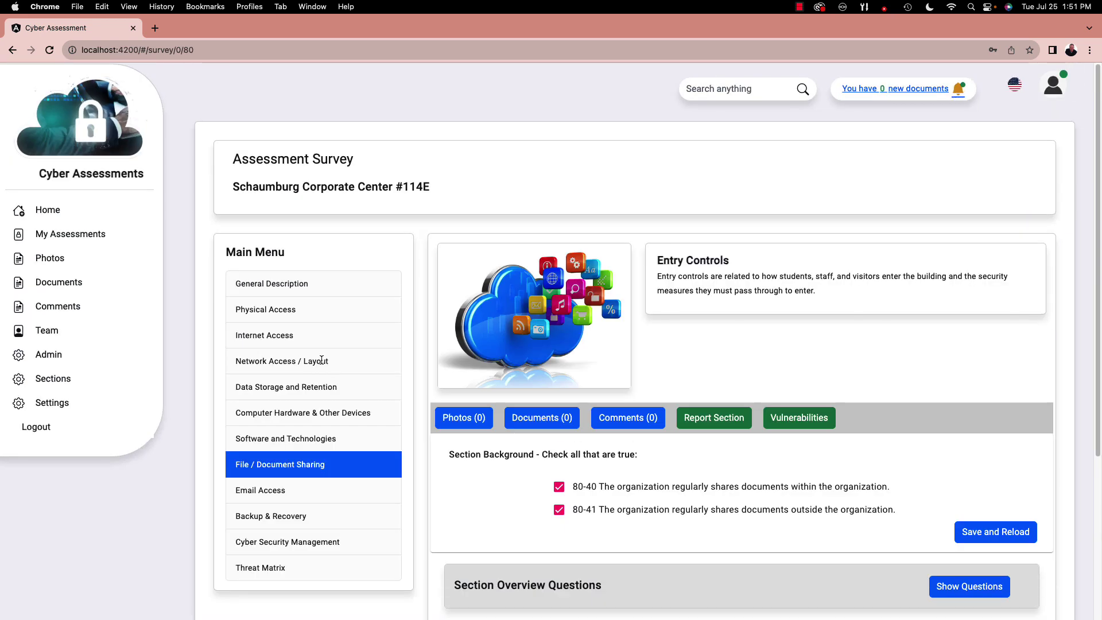
{"action": "scroll", "coordinate": [336, 354], "scroll_direction": "down", "scroll_amount": 3}
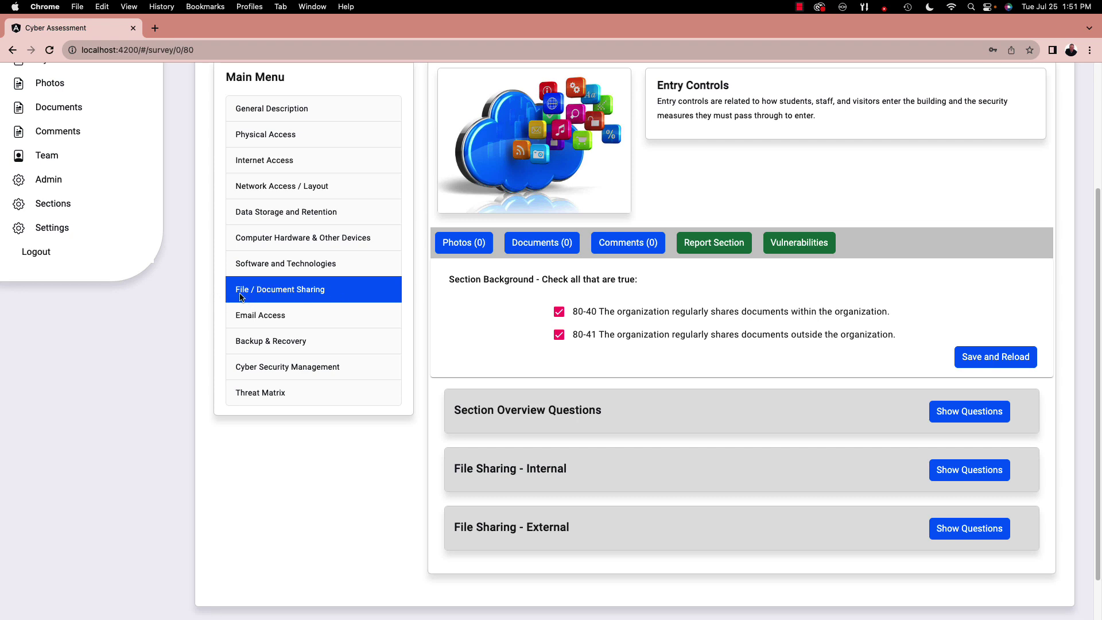
- View Email Access, then Backup & Recovery with statements 110-97 and 110-100 checked
{"action": "left_click", "coordinate": [260, 316]}
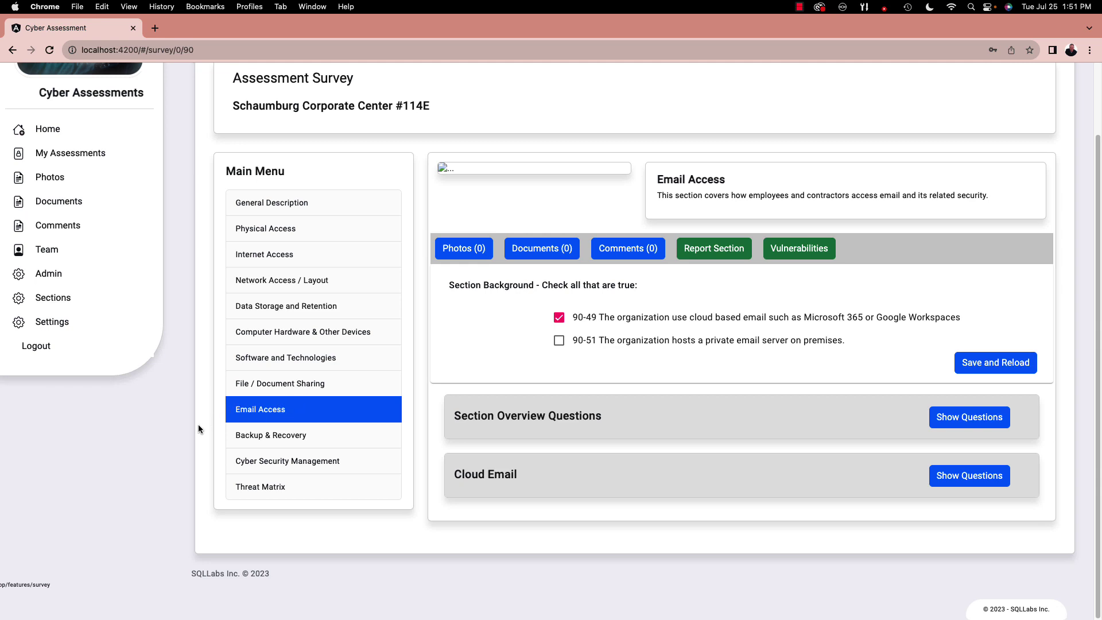
{"action": "left_click", "coordinate": [281, 436]}
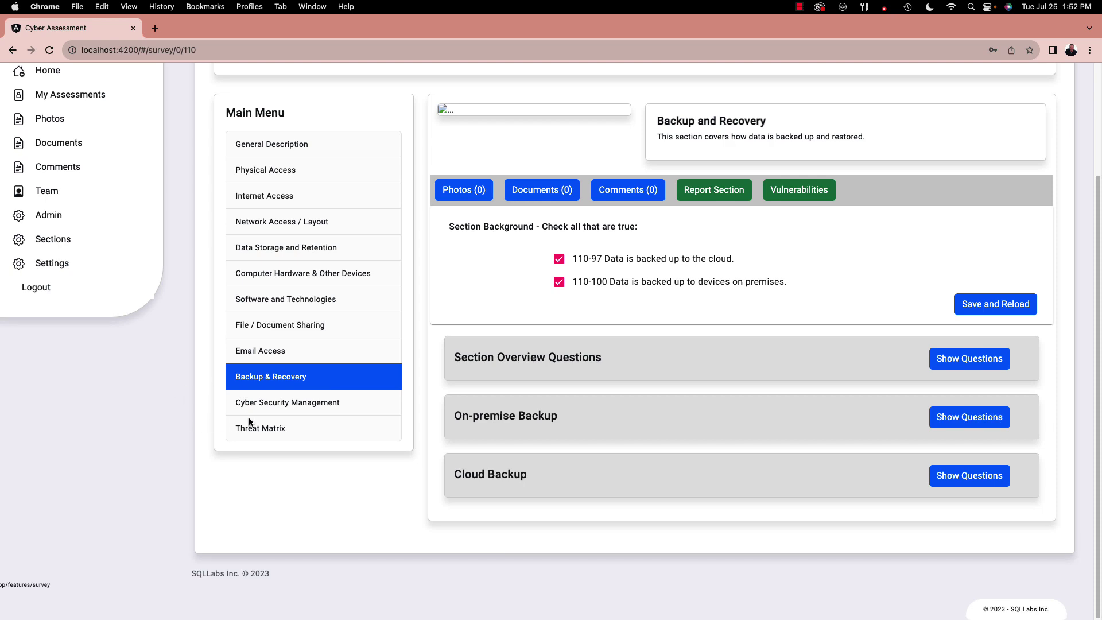
- Display the Cyber Security Management checklist of unchecked statements 120-114 to 120-109
{"action": "left_click", "coordinate": [284, 401]}
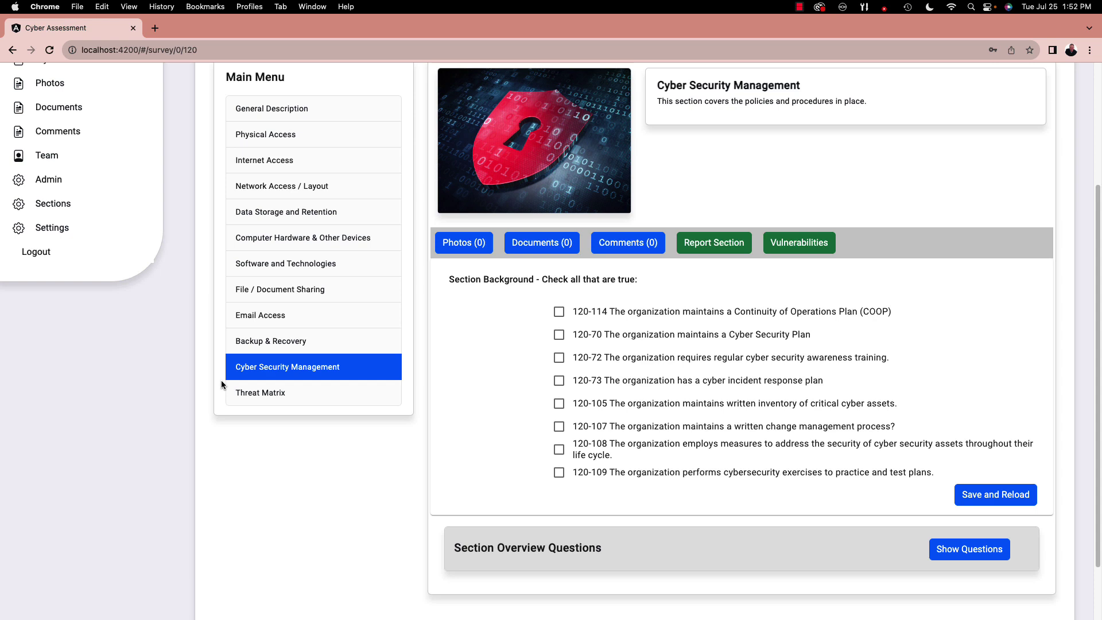
- Open the Threat Matrix and highlight the first threat and the Customer credentials threat
{"action": "left_click", "coordinate": [258, 394]}
{"action": "scroll", "coordinate": [381, 393], "scroll_direction": "up", "scroll_amount": 3}
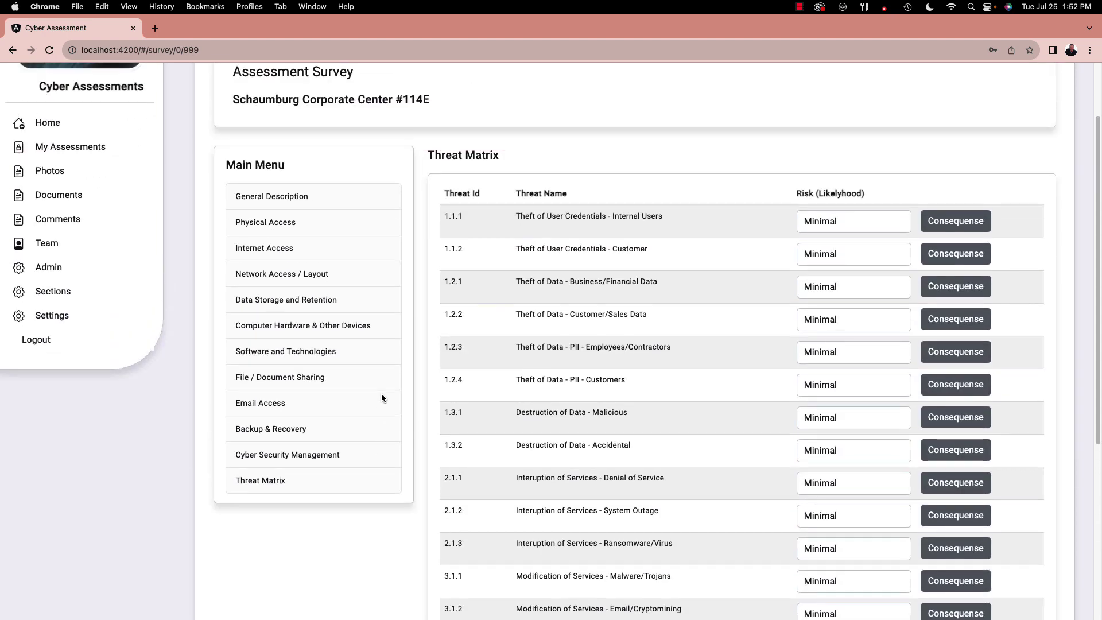
{"action": "scroll", "coordinate": [382, 396], "scroll_direction": "down", "scroll_amount": 3}
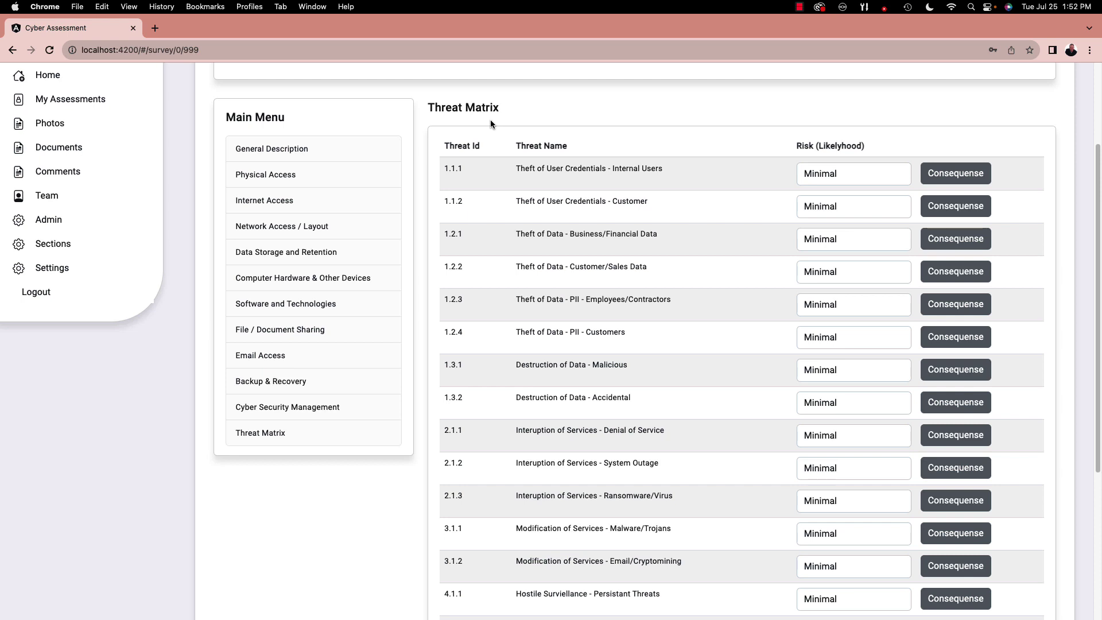
{"action": "left_click_drag", "start_coordinate": [505, 170], "coordinate": [670, 173]}
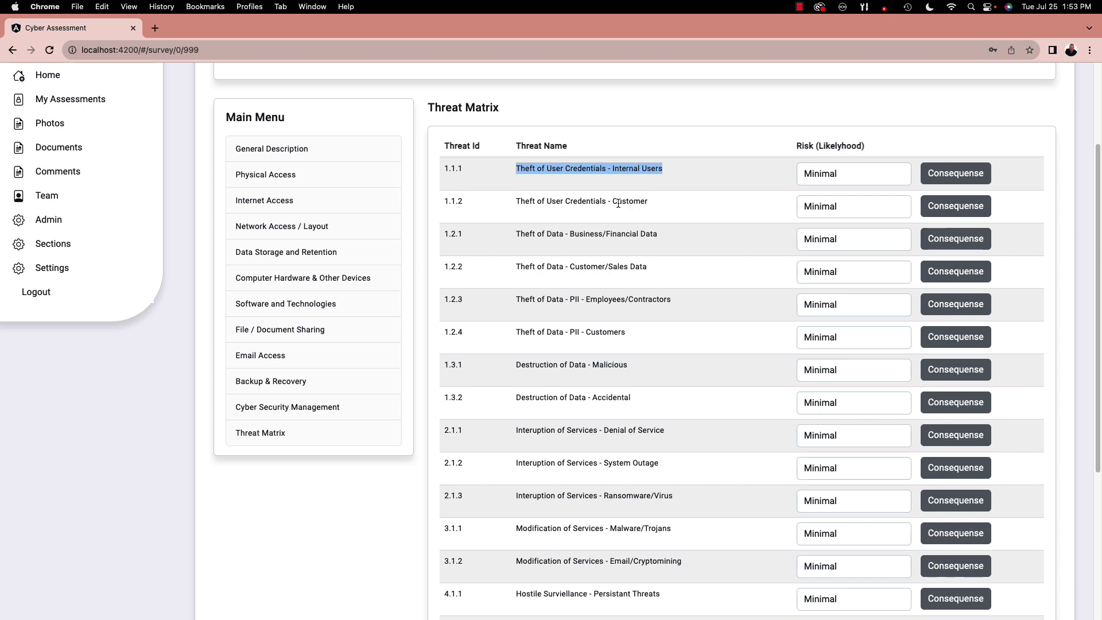
{"action": "left_click_drag", "start_coordinate": [611, 202], "coordinate": [537, 228]}
- Scroll the threat list, highlighting the PII - Customers, Malware/Trojans and Email/Cryptomining threats
{"action": "scroll", "coordinate": [636, 214], "scroll_direction": "down", "scroll_amount": 1}
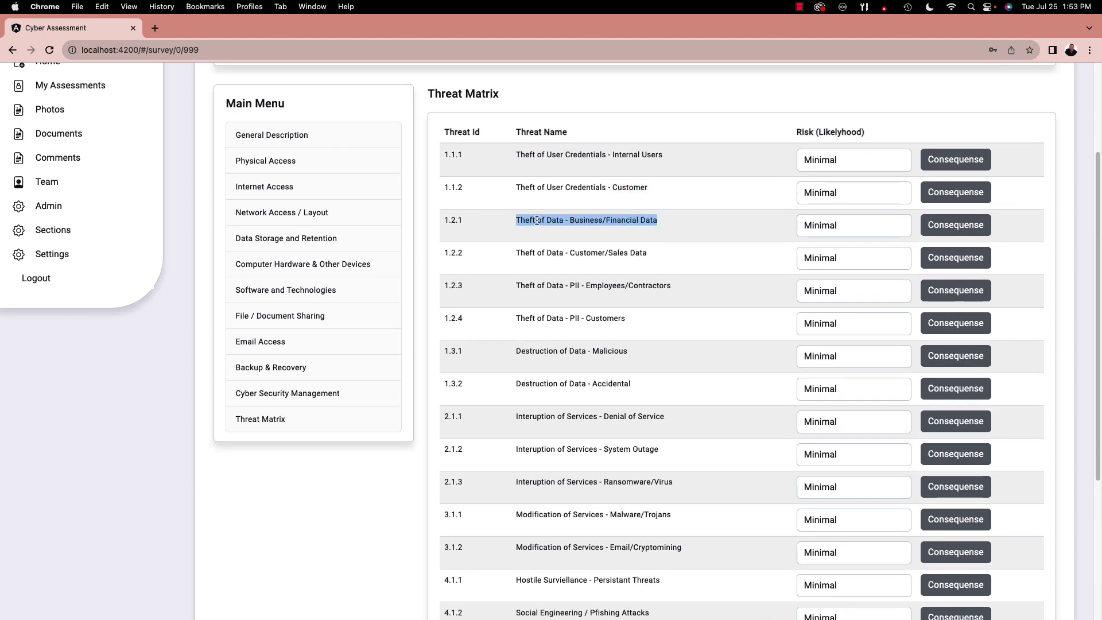
{"action": "scroll", "coordinate": [517, 224], "scroll_direction": "down", "scroll_amount": 5}
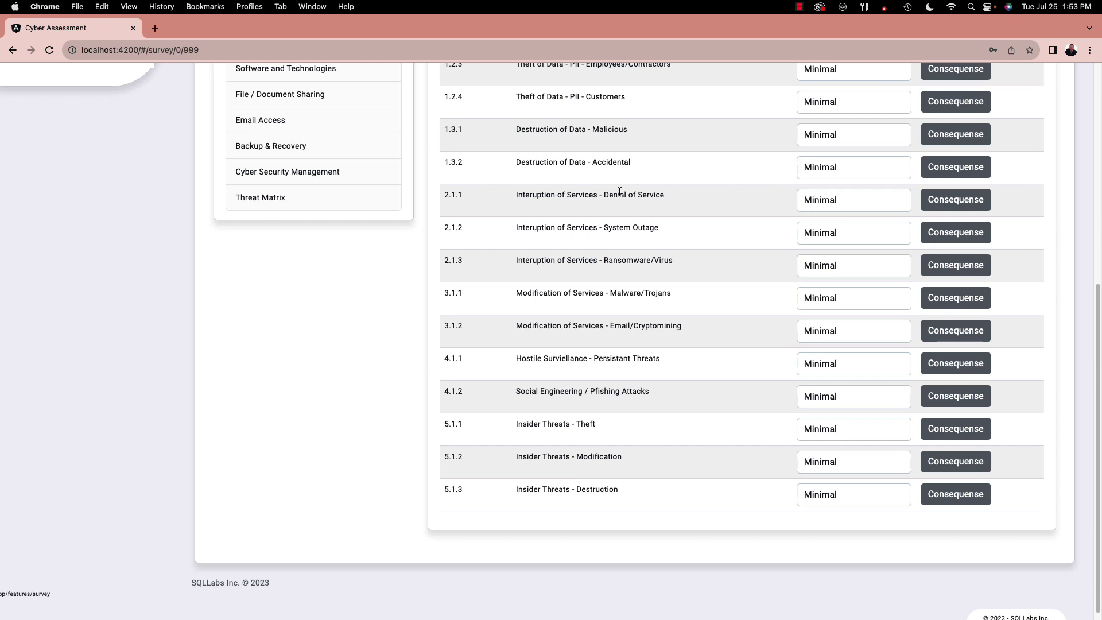
{"action": "left_click_drag", "start_coordinate": [626, 103], "coordinate": [578, 106]}
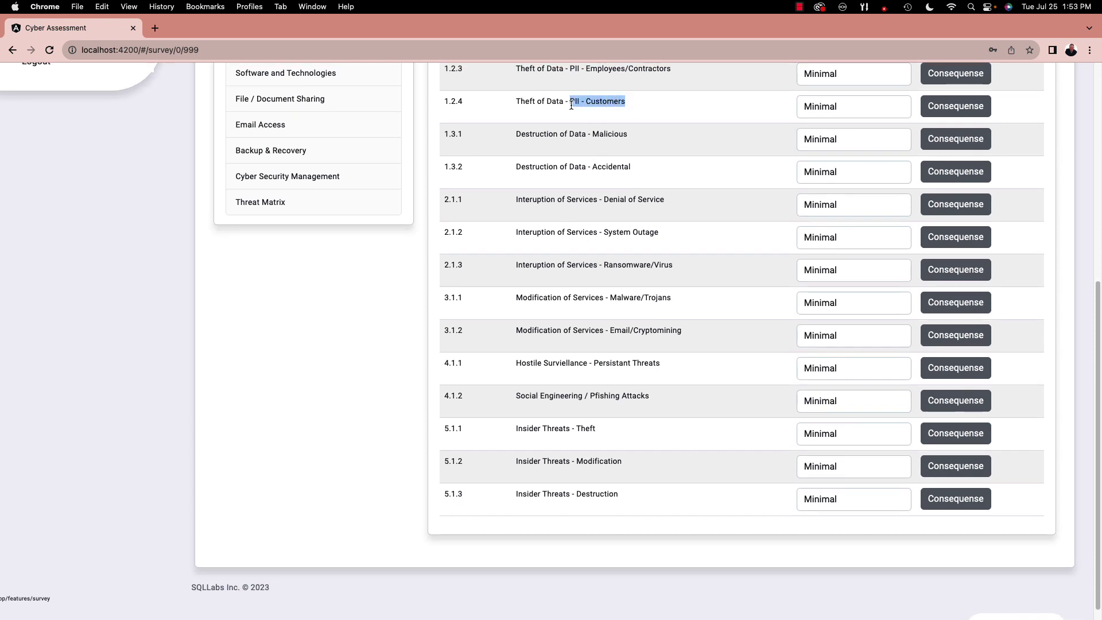
{"action": "left_click_drag", "start_coordinate": [673, 298], "coordinate": [509, 300]}
{"action": "left_click_drag", "start_coordinate": [687, 332], "coordinate": [509, 333]}
{"action": "scroll", "coordinate": [570, 322], "scroll_direction": "down", "scroll_amount": 1}
{"action": "scroll", "coordinate": [570, 320], "scroll_direction": "up", "scroll_amount": 5}
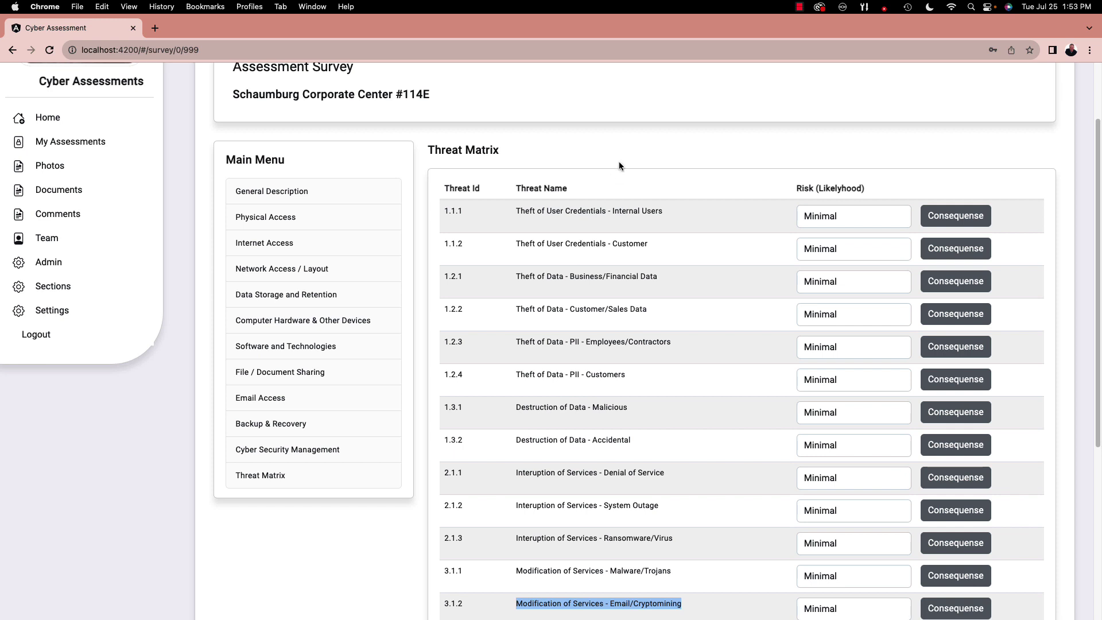
{"action": "left_click", "coordinate": [618, 161]}
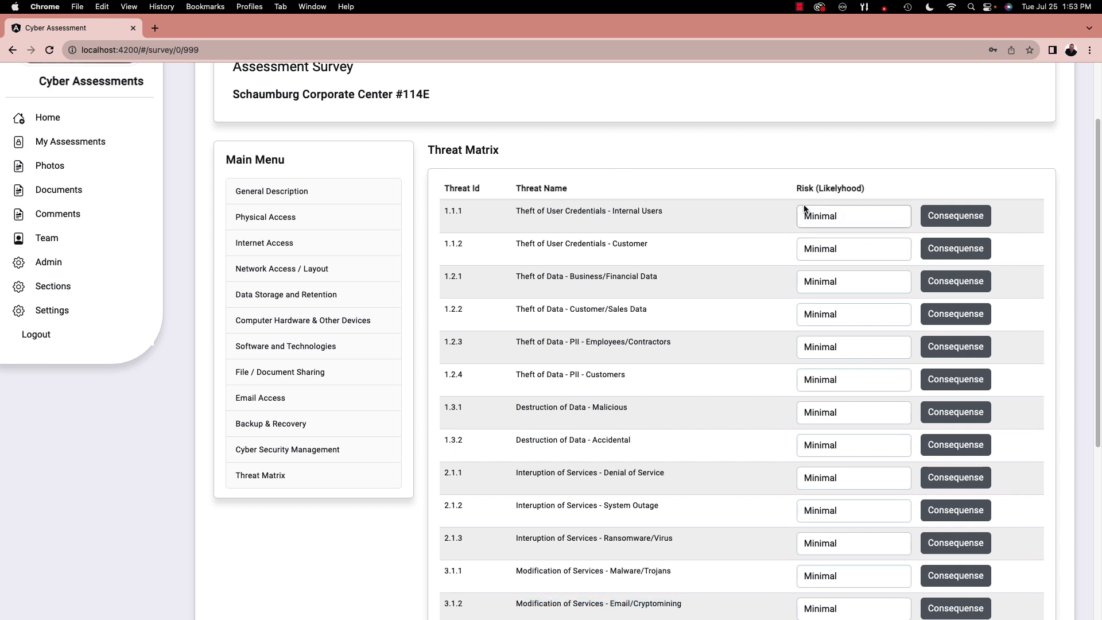
{"action": "scroll", "coordinate": [777, 183], "scroll_direction": "down", "scroll_amount": 1}
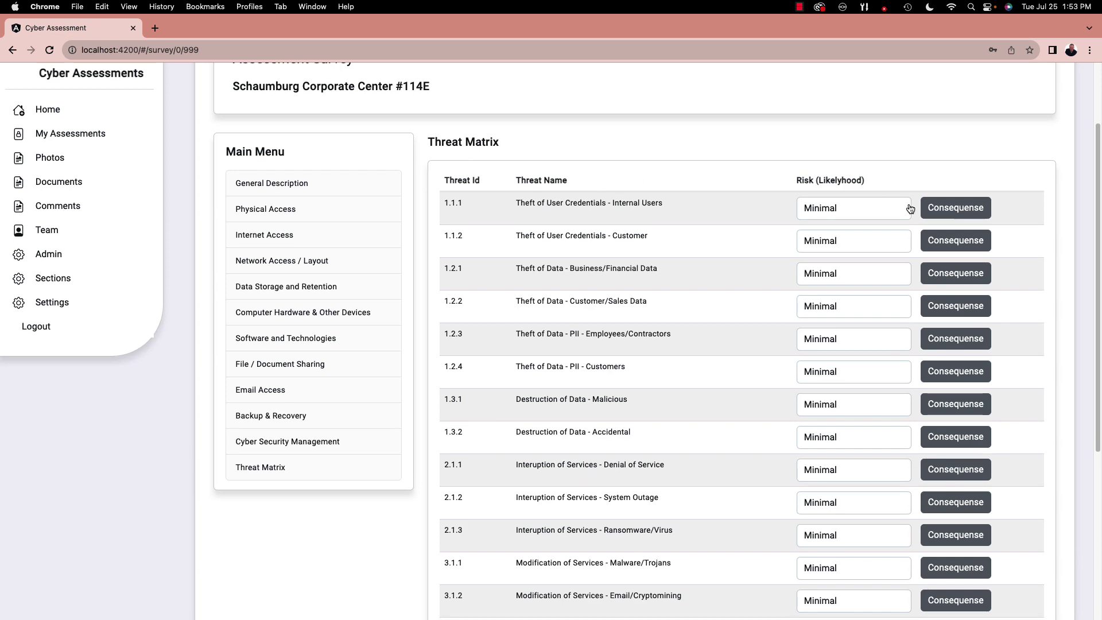
- Expand threat 1.1.1's consequence table and review its Minimal ratings, including Sales/Marketing
{"action": "left_click", "coordinate": [954, 208]}
{"action": "scroll", "coordinate": [680, 198], "scroll_direction": "down", "scroll_amount": 5}
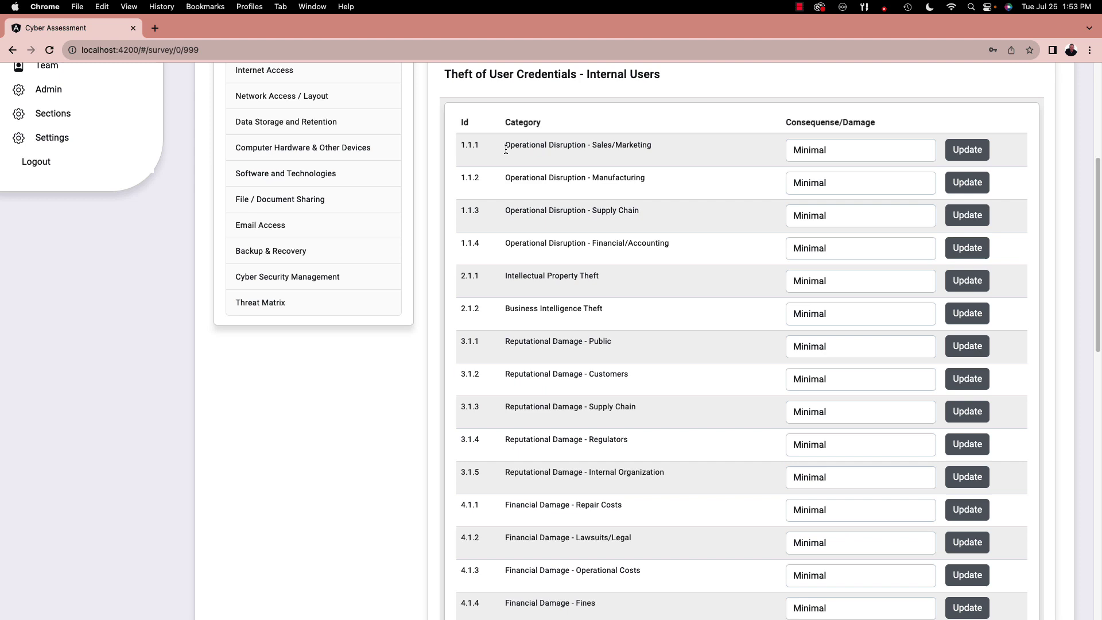
{"action": "scroll", "coordinate": [597, 146], "scroll_direction": "up", "scroll_amount": 2}
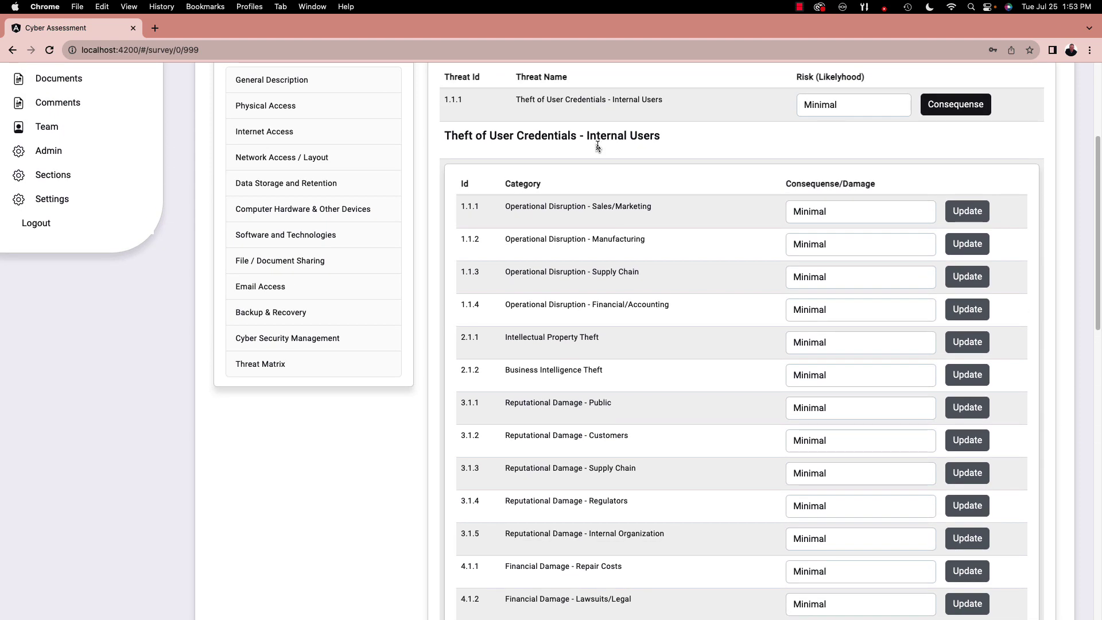
{"action": "left_click_drag", "start_coordinate": [516, 100], "coordinate": [660, 98]}
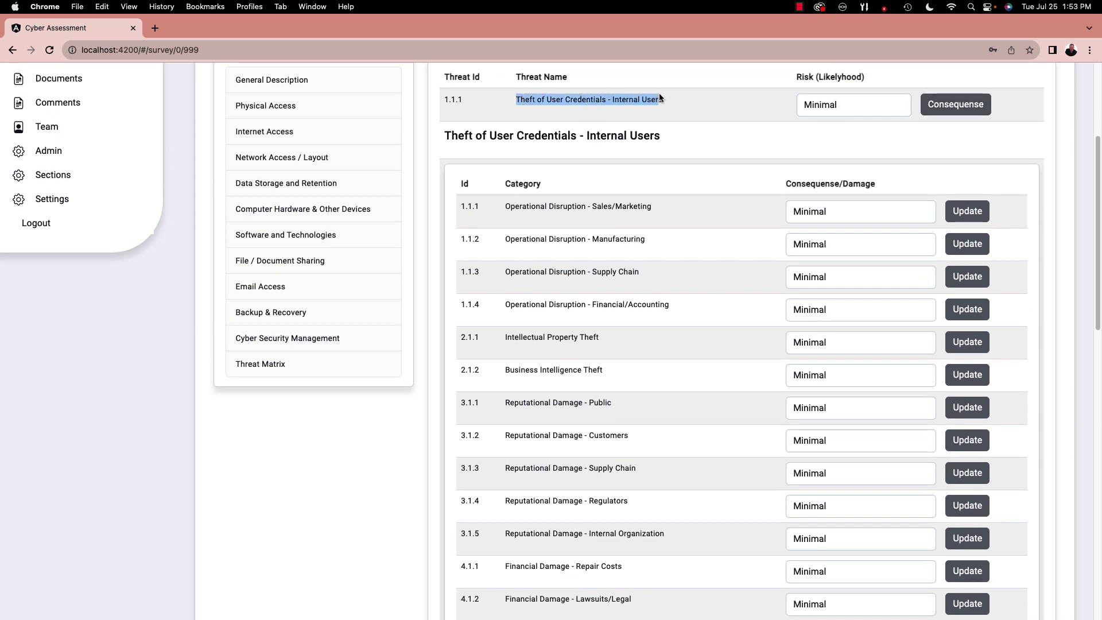
{"action": "left_click_drag", "start_coordinate": [652, 207], "coordinate": [621, 211]}
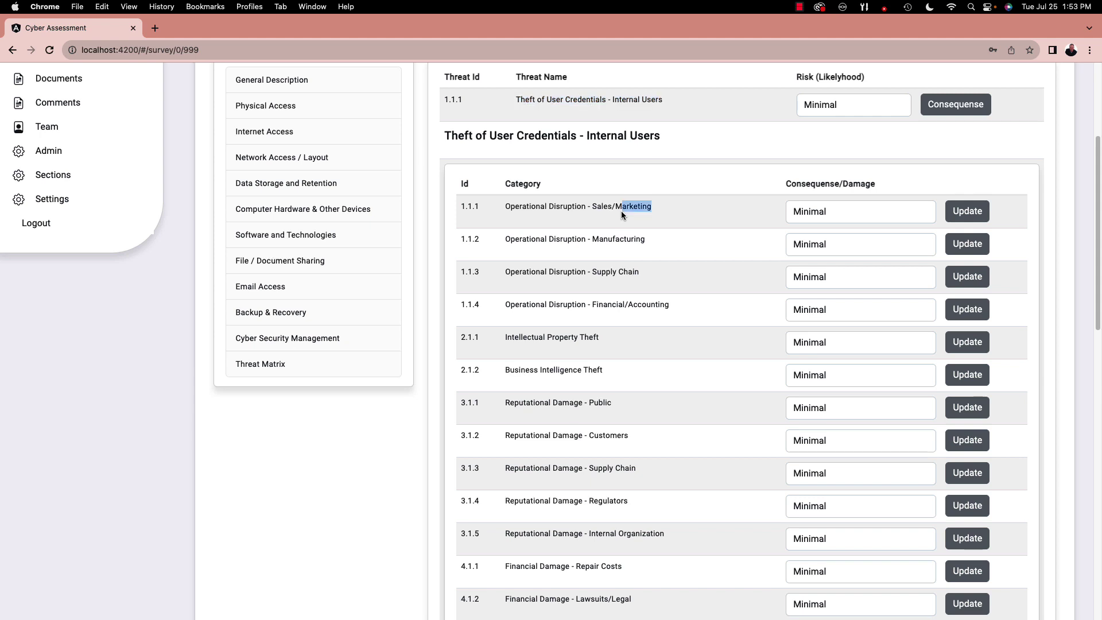
{"action": "left_click", "coordinate": [596, 215]}
{"action": "scroll", "coordinate": [596, 212], "scroll_direction": "down", "scroll_amount": 3}
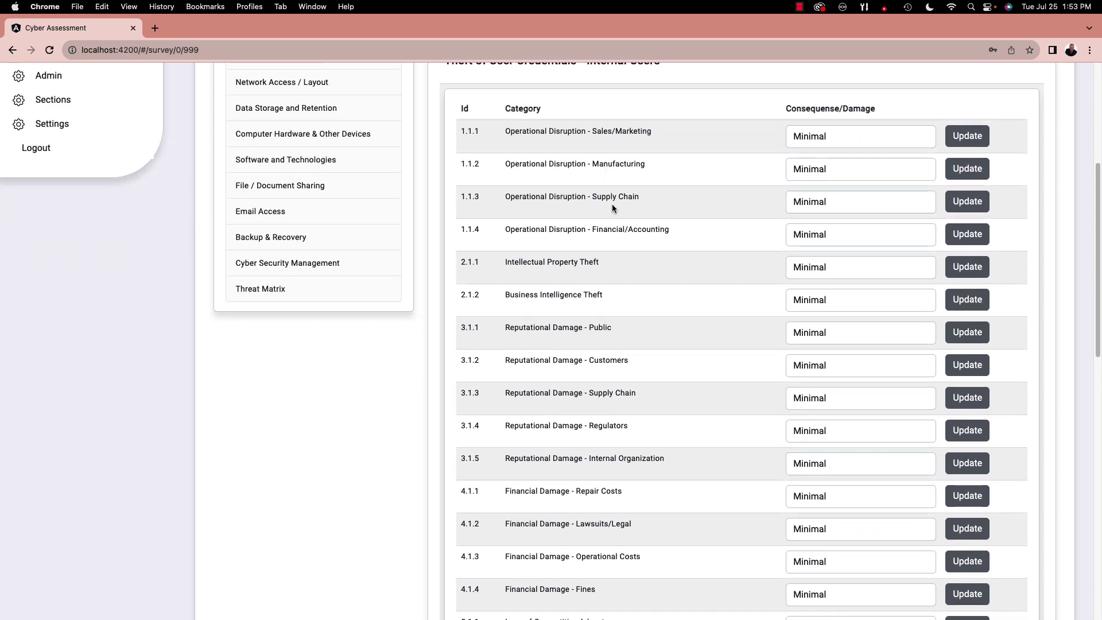
{"action": "scroll", "coordinate": [589, 224], "scroll_direction": "down", "scroll_amount": 5}
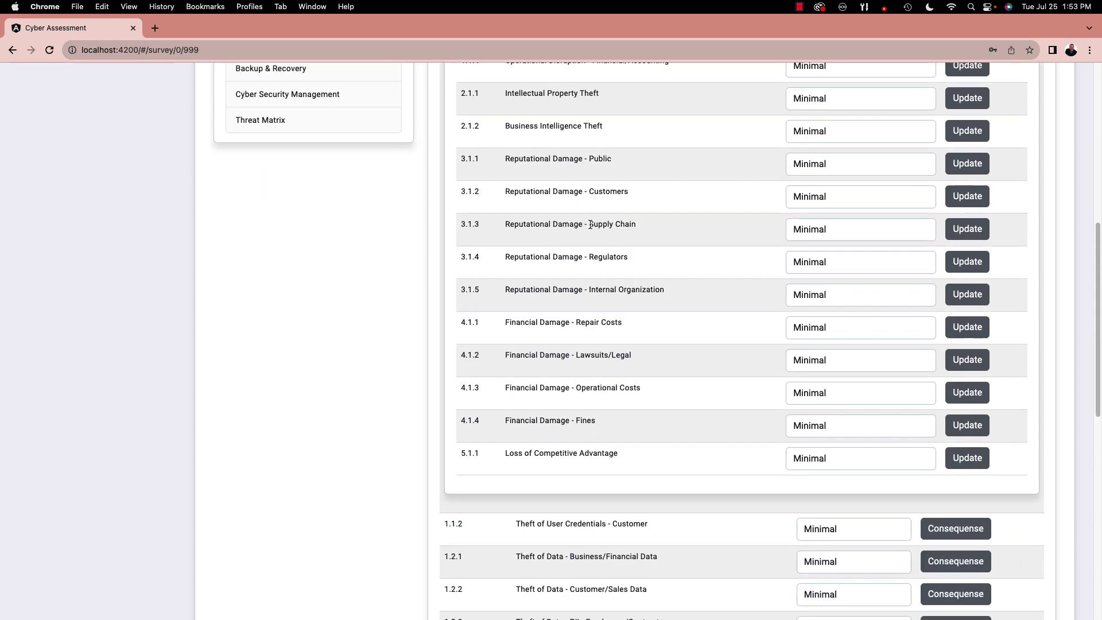
{"action": "scroll", "coordinate": [590, 223], "scroll_direction": "up", "scroll_amount": 3}
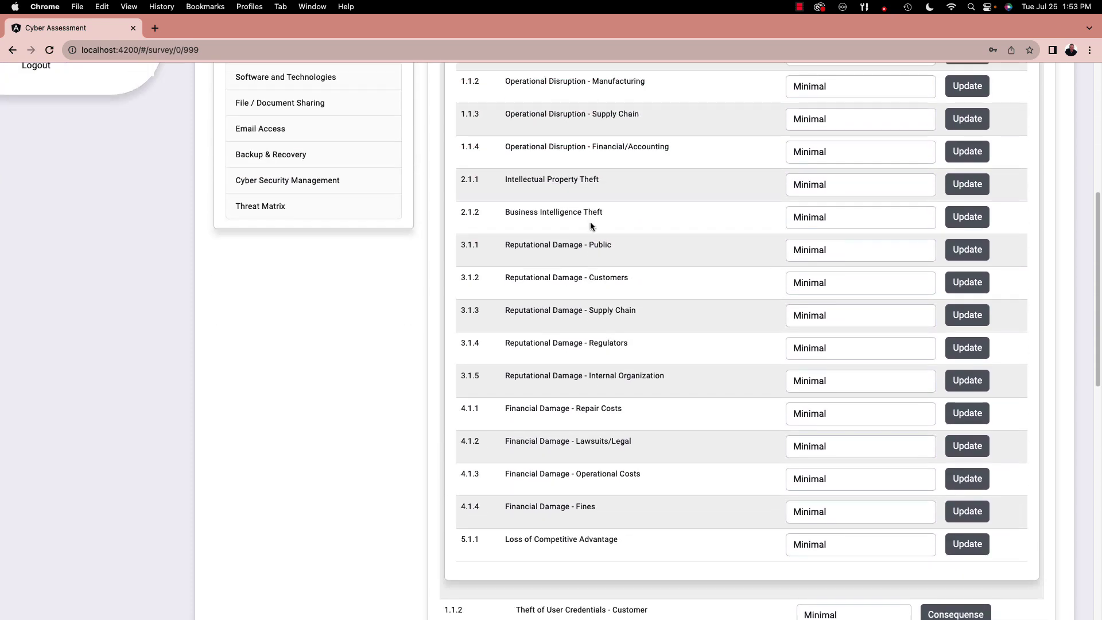
{"action": "scroll", "coordinate": [590, 223], "scroll_direction": "up", "scroll_amount": 5}
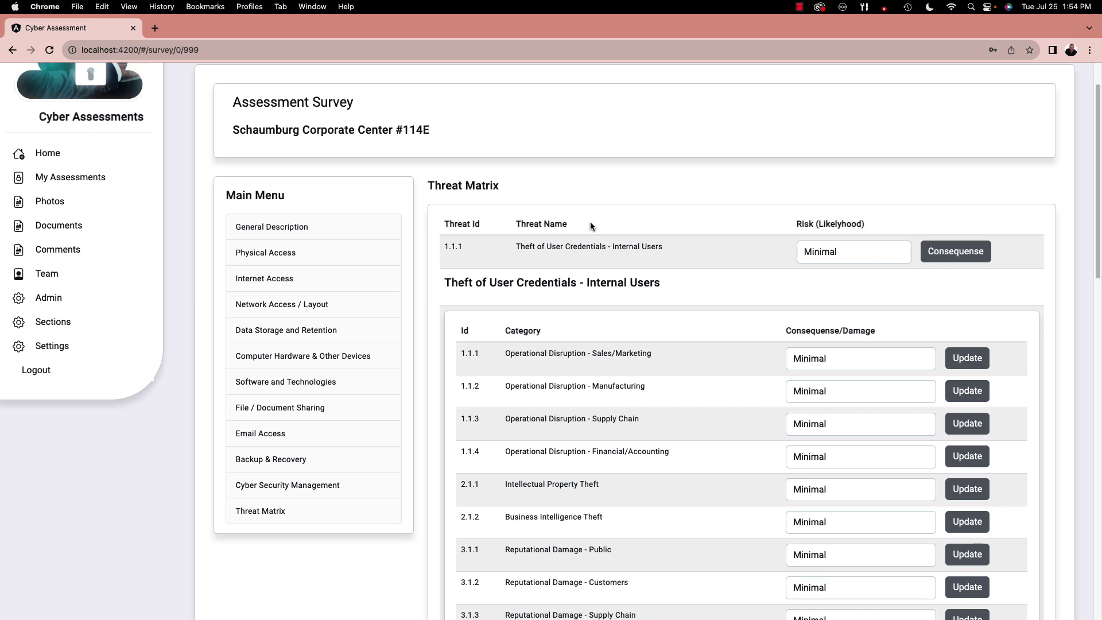
{"action": "scroll", "coordinate": [590, 224], "scroll_direction": "up", "scroll_amount": 3}
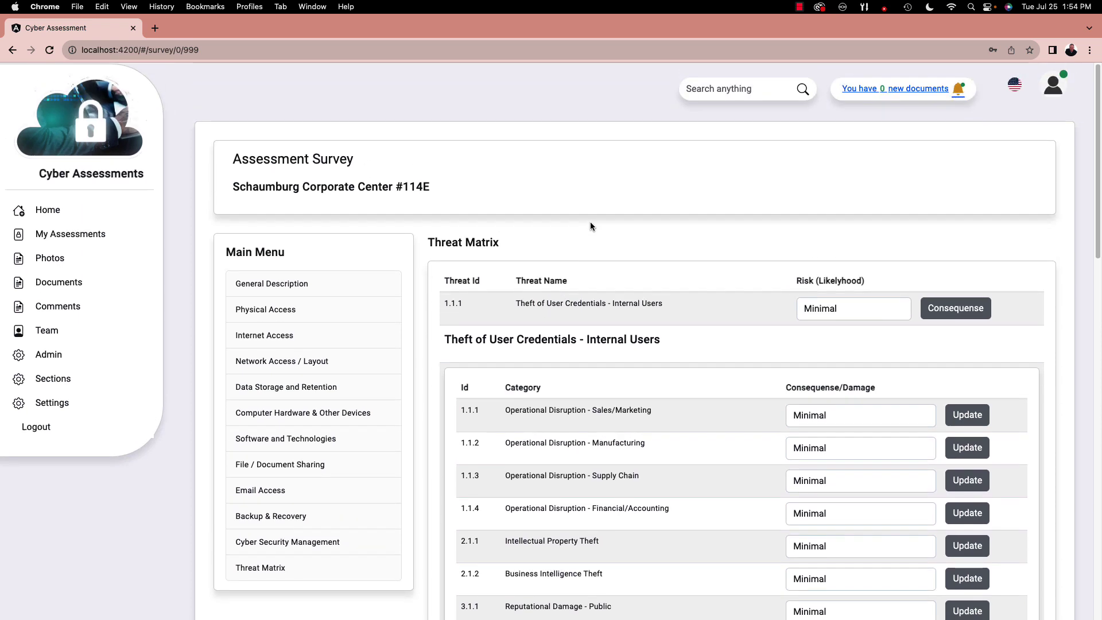